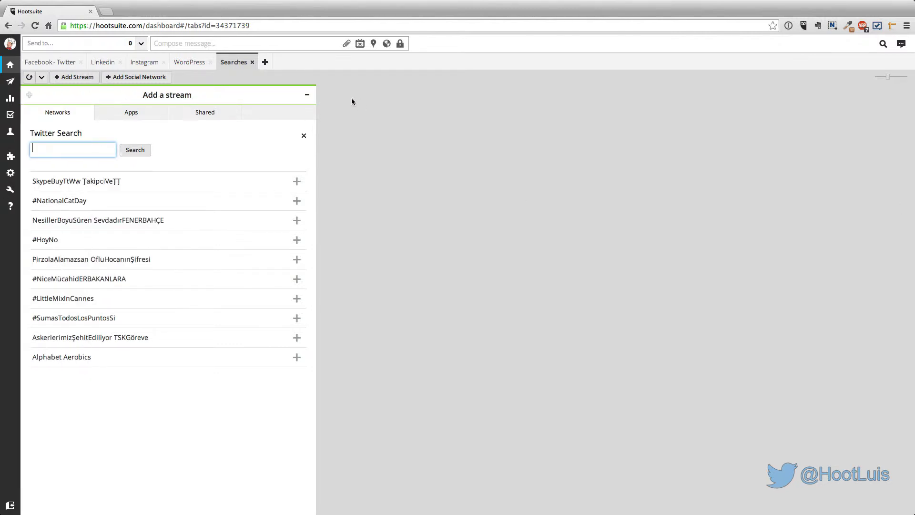
Step: Add a Twitter search stream for "be happy" and widen the stream column
text(be happy)
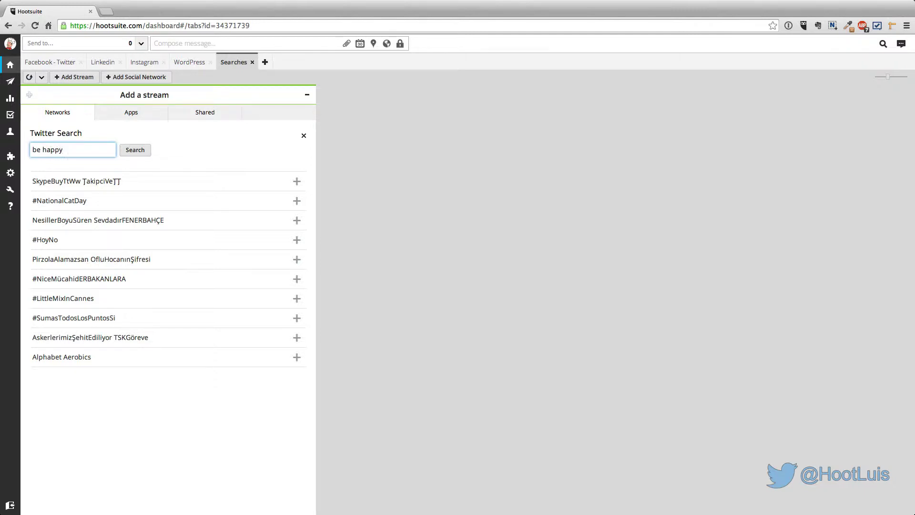
click(138, 152)
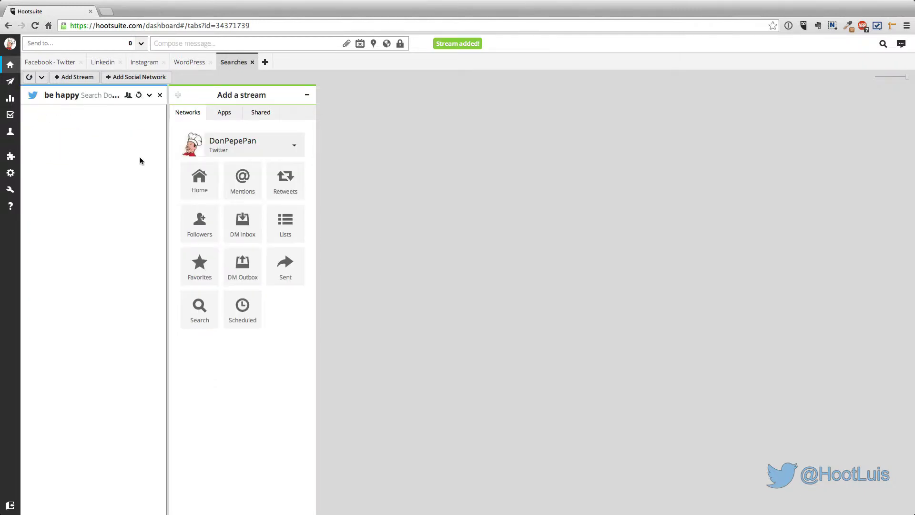
click(307, 95)
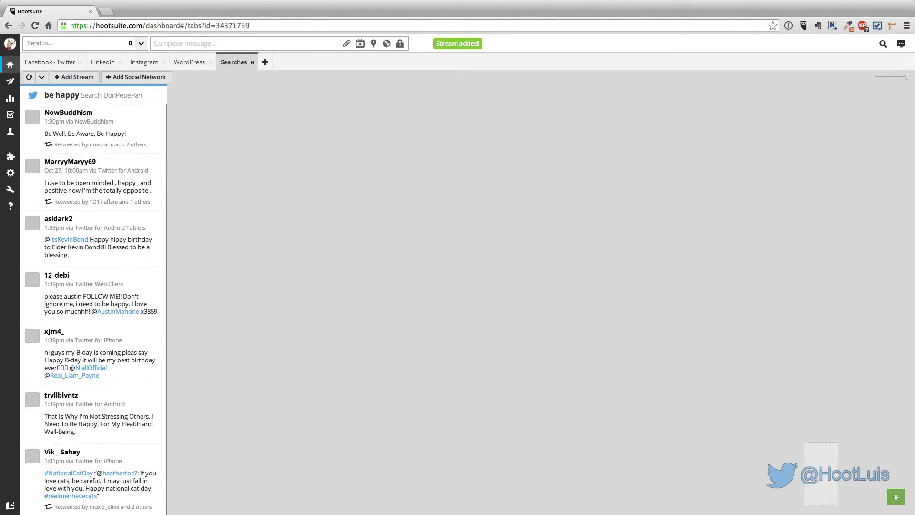
click(885, 77)
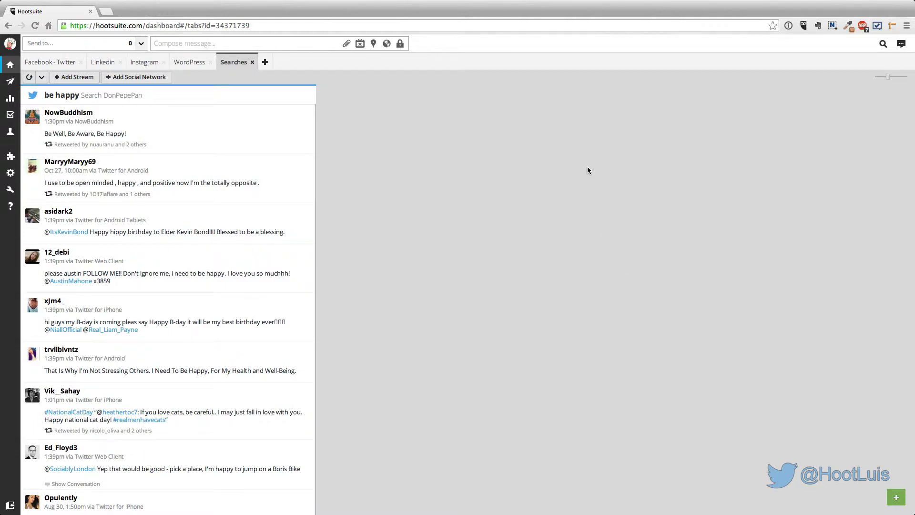
Step: Search the page for "be happy" to mark the exact phrase in the stream
key(super+f)
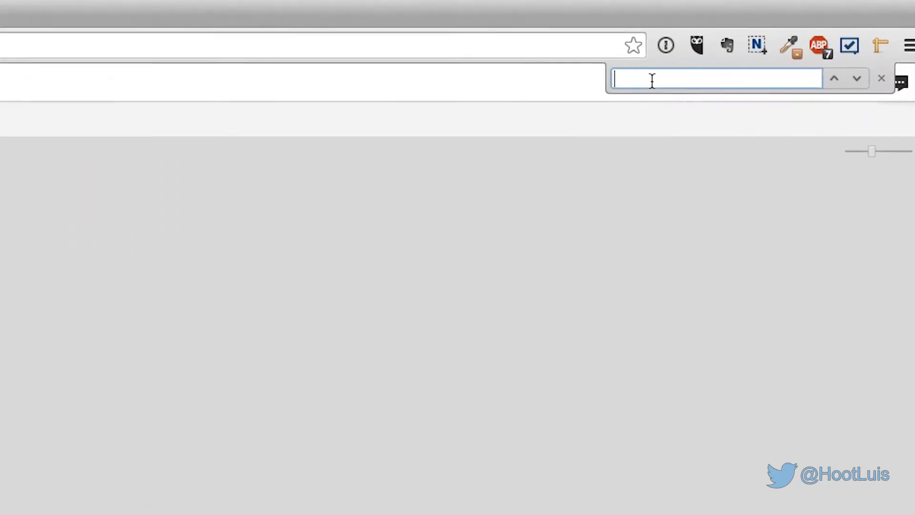
text(be hap)
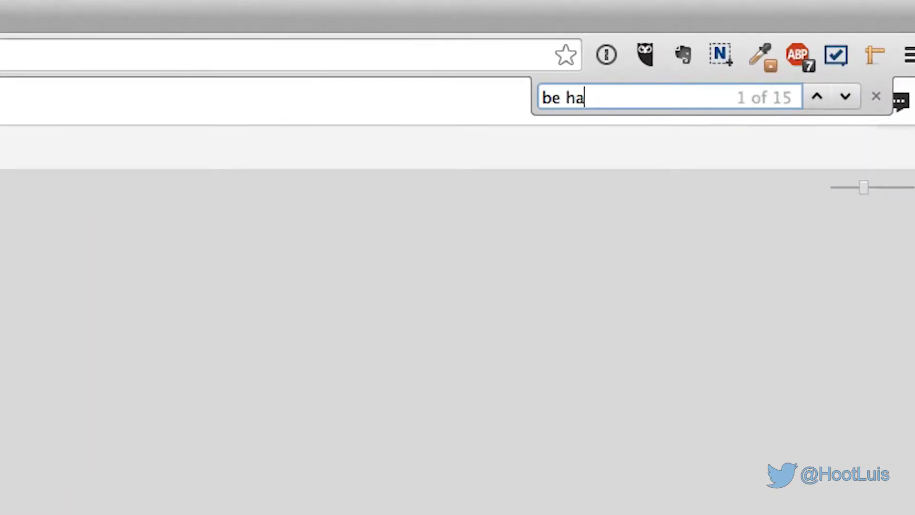
text(py)
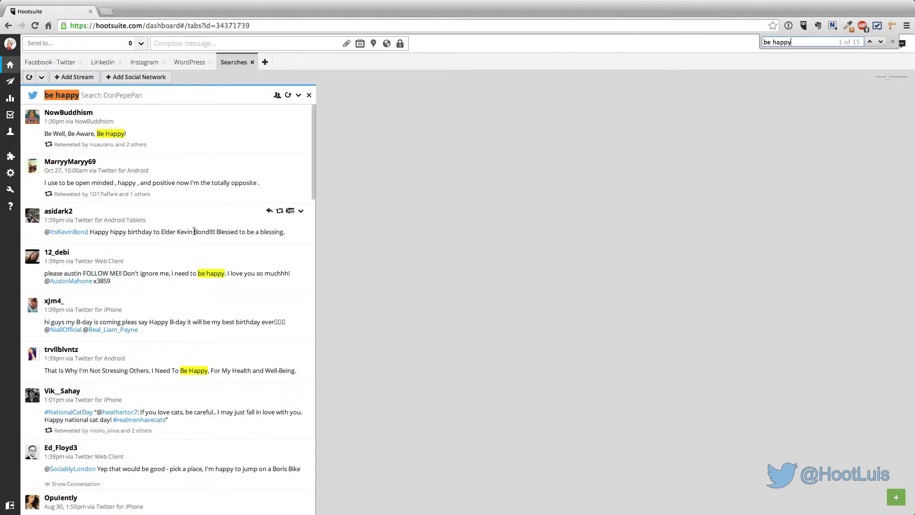
Step: Examine the wording of the tweets without the exact phrase "be happy", and close the page search
double_click(70, 182)
double_click(126, 182)
click(127, 183)
double_click(109, 231)
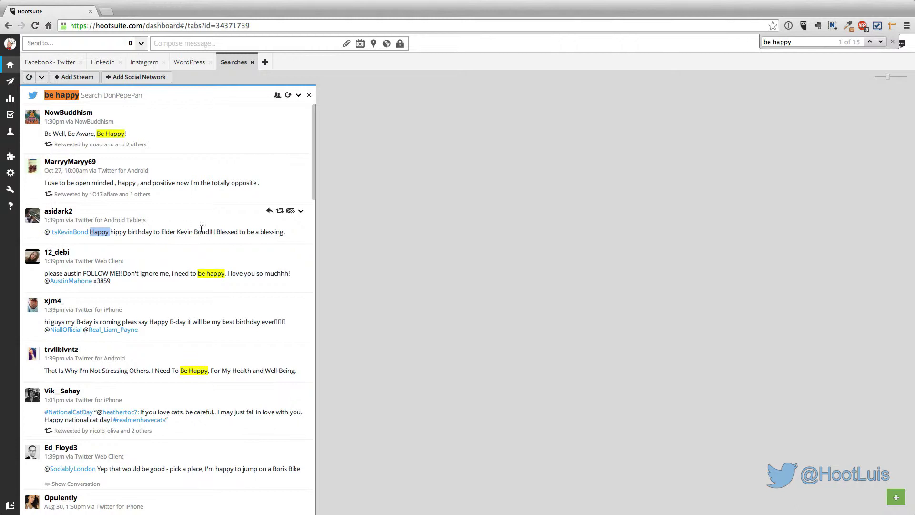
click(246, 230)
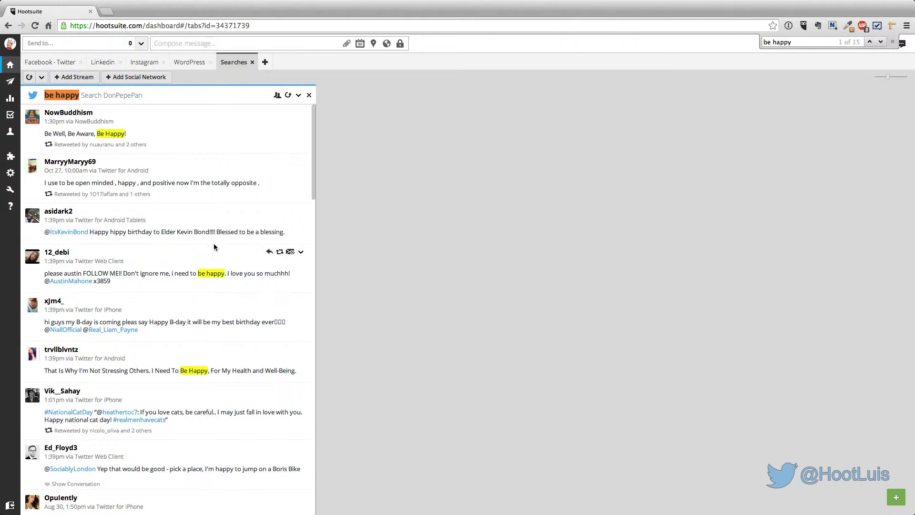
key(Escape)
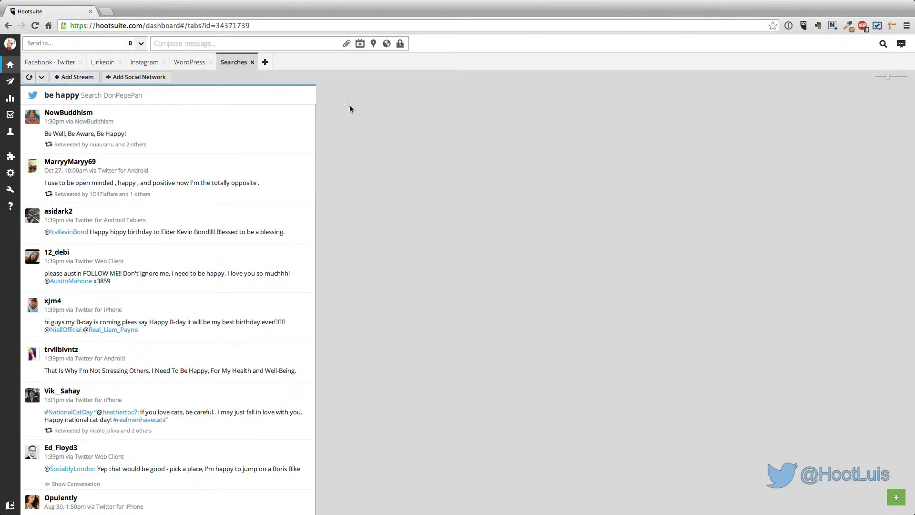
Step: Replace the "be happy" stream with a Twitter search stream for "hootsuite" and widen its column
click(309, 96)
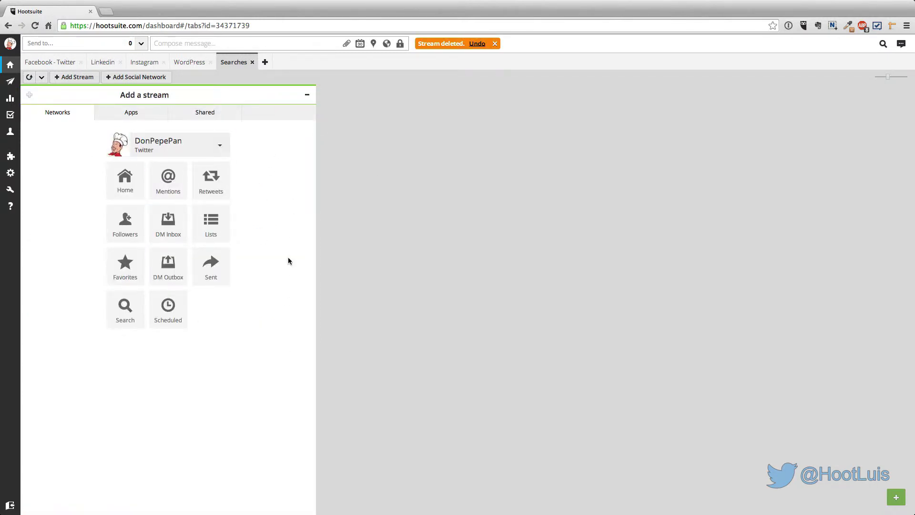
click(134, 309)
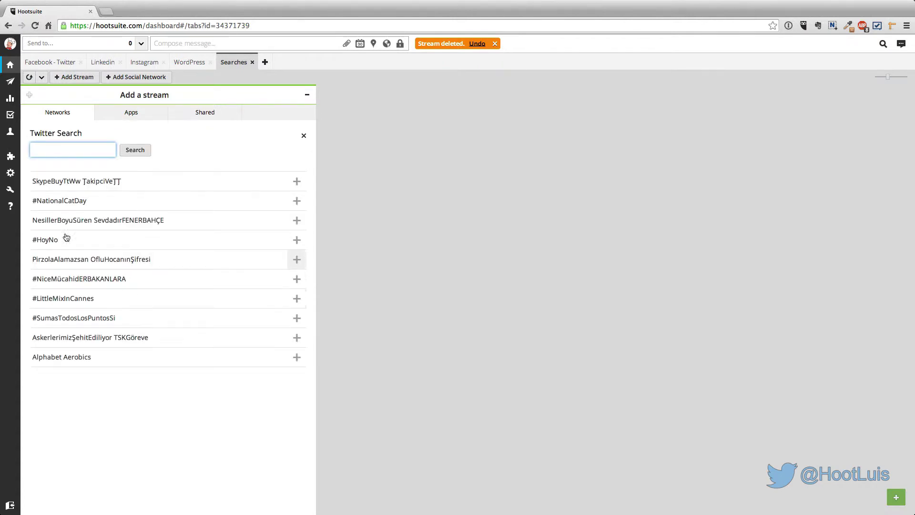
text(hootsuite)
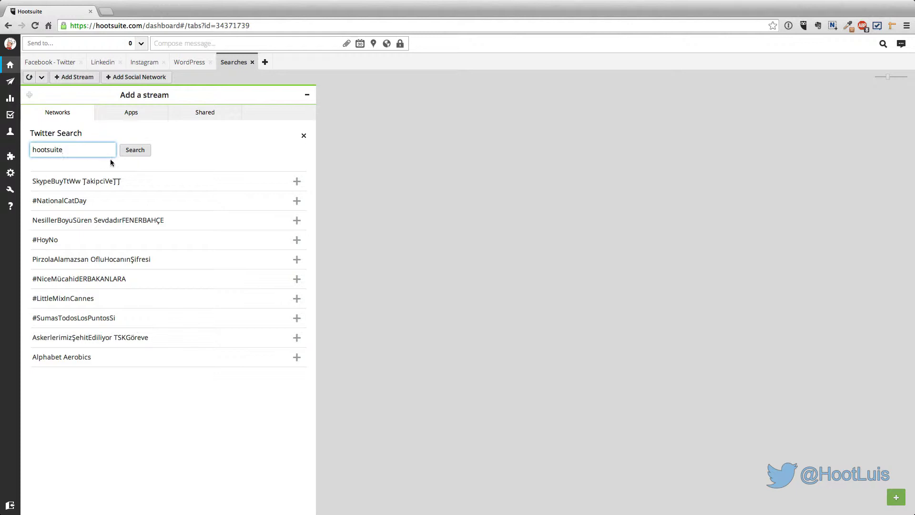
click(135, 149)
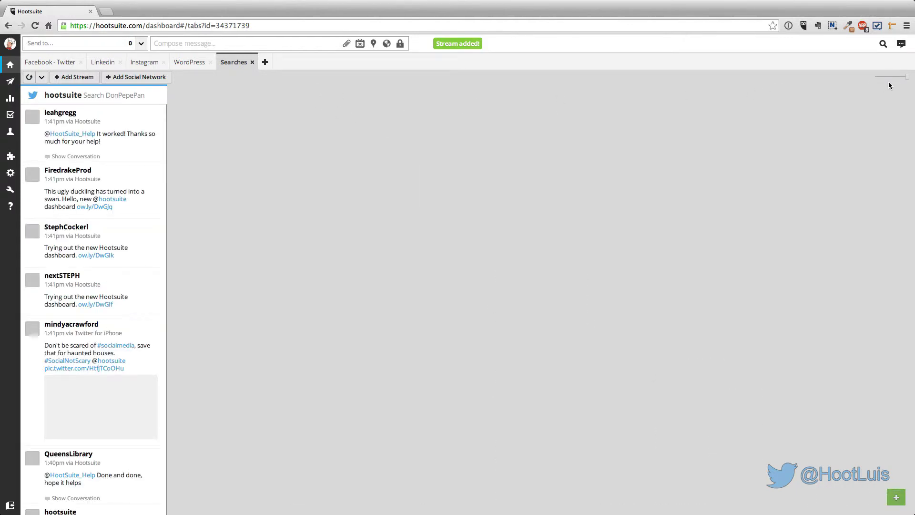
click(882, 77)
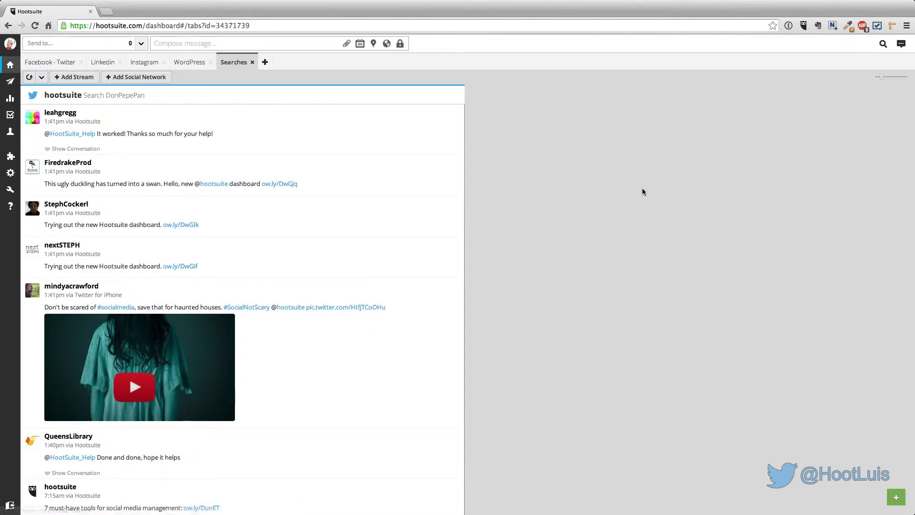
Step: Search the page for "hootsuite" and examine where the keyword occurs in the stream's tweets
key(super+f)
text(hootsuite)
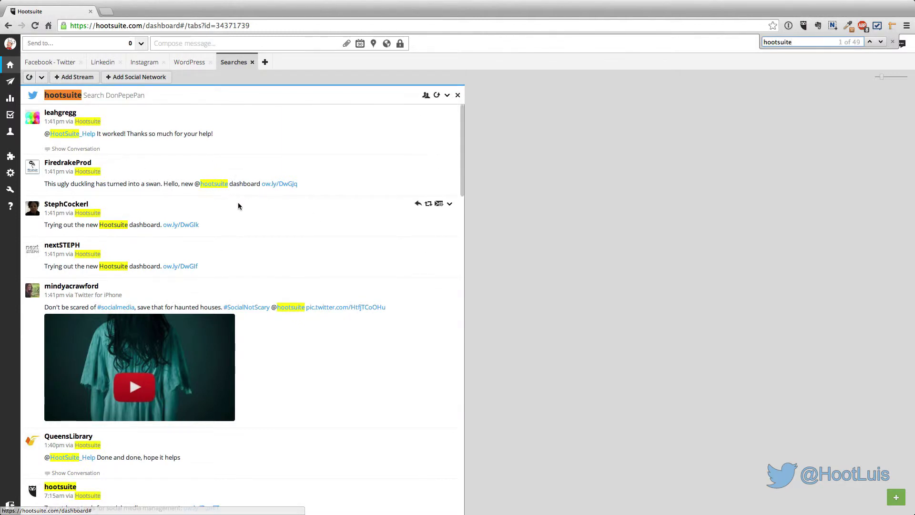
scroll(239, 202, down, 10)
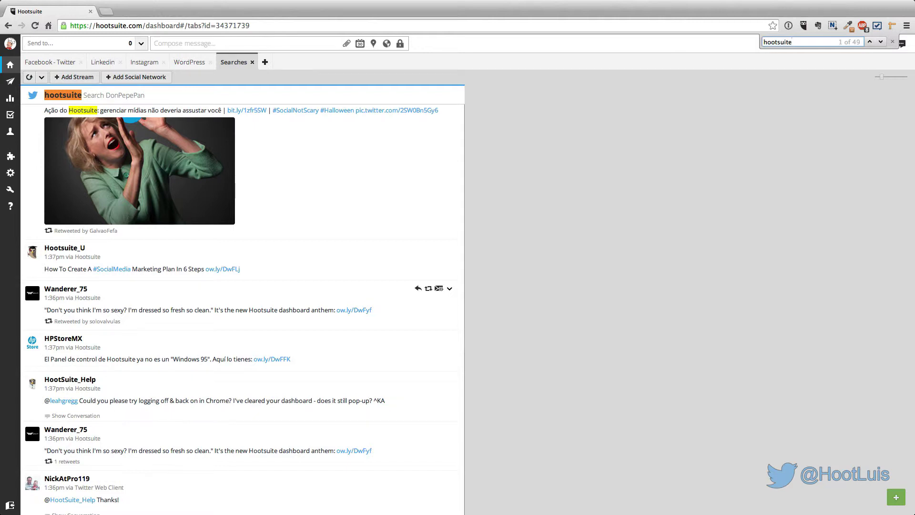
Step: Open the link in Hootsuite_U's marketing plan tweet and copy the article's address without the #pagetop part
click(233, 270)
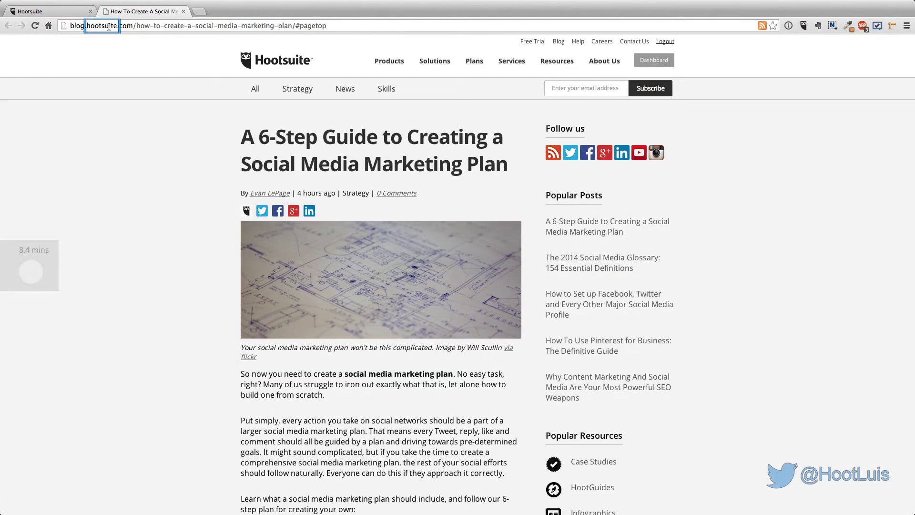
drag(87, 28, 116, 23)
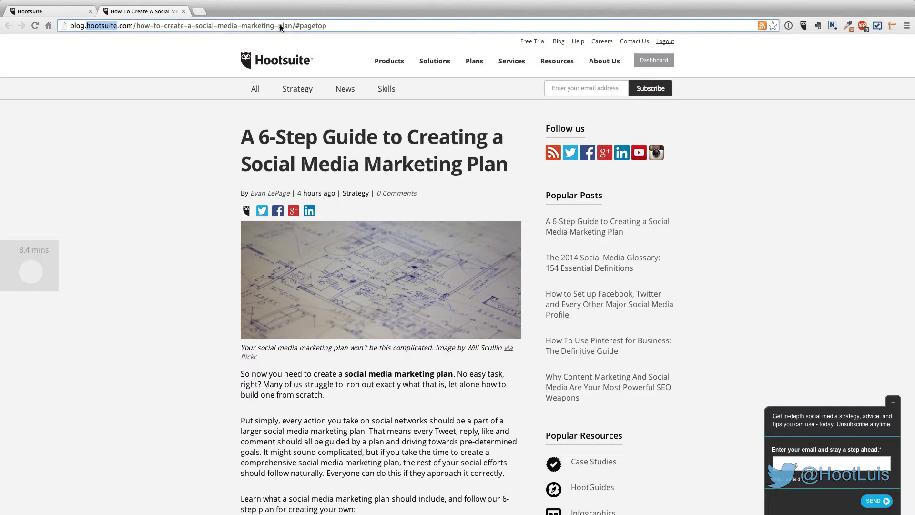
drag(292, 25, 70, 26)
right_click(85, 24)
click(100, 35)
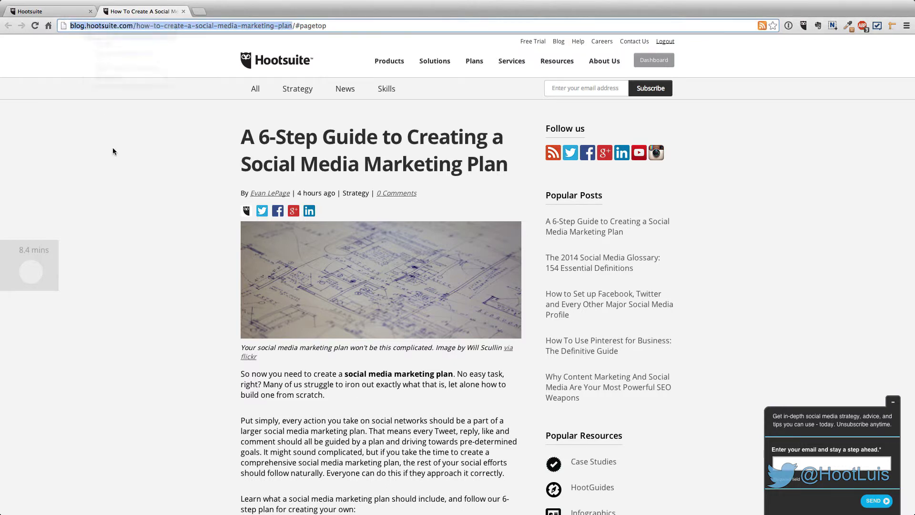
click(54, 12)
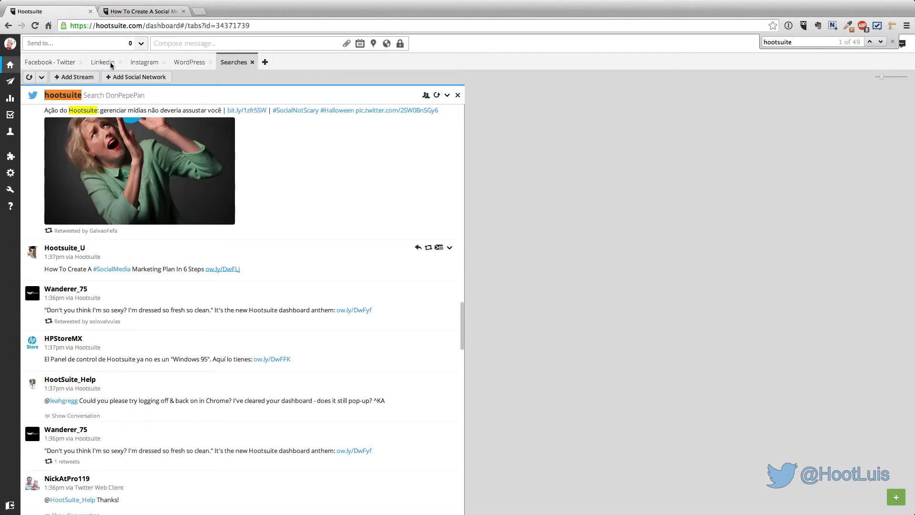
scroll(422, 171, up, 10)
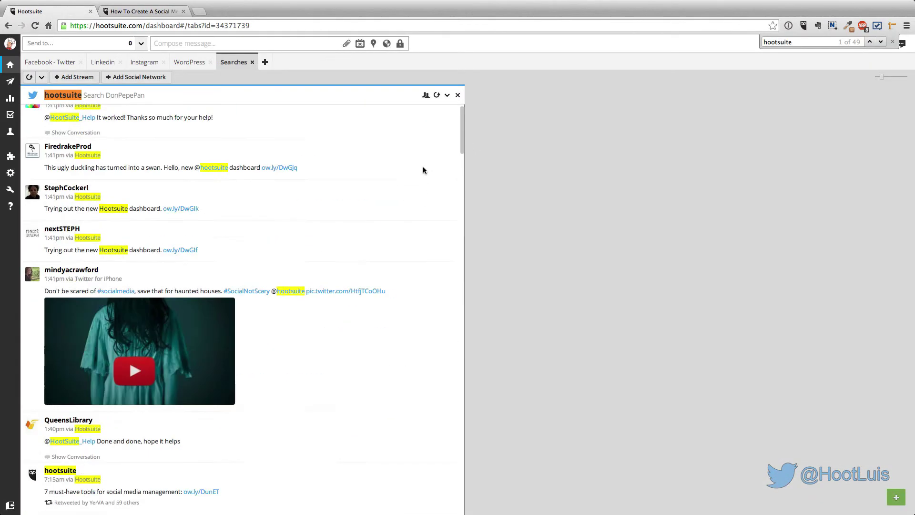
click(893, 500)
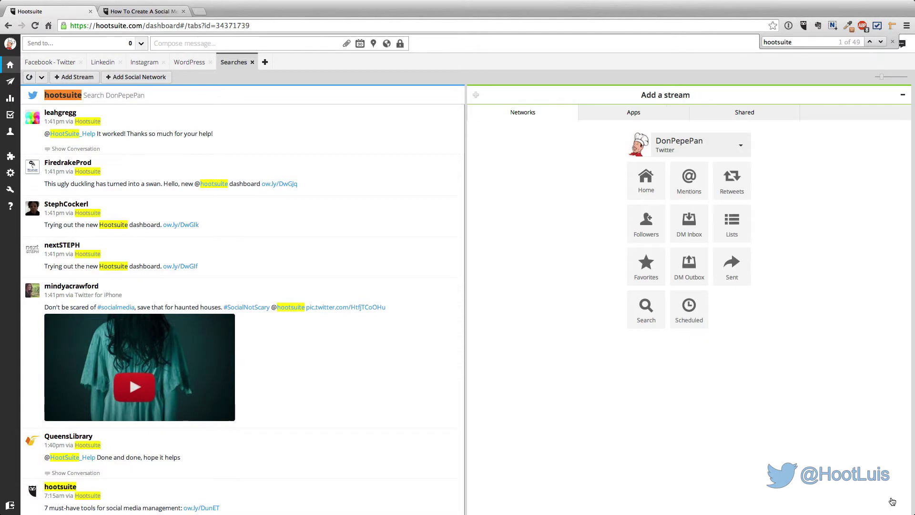
click(646, 309)
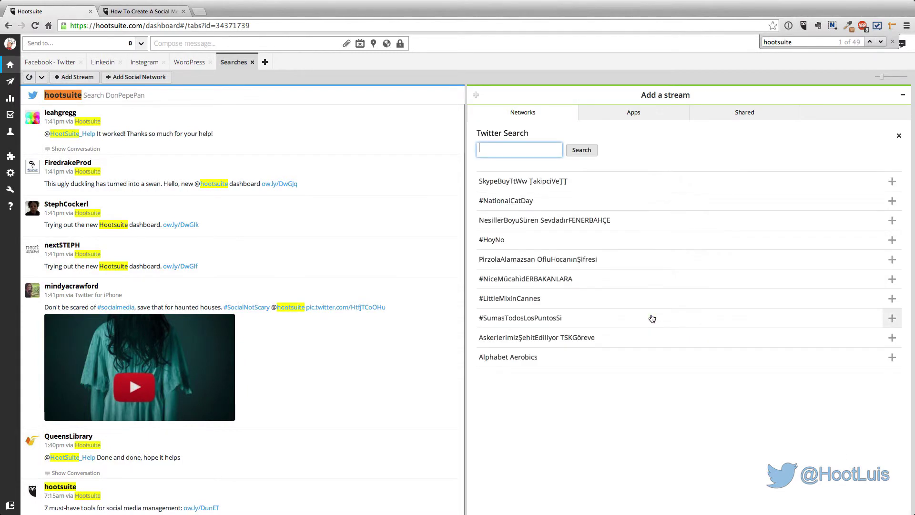
right_click(493, 147)
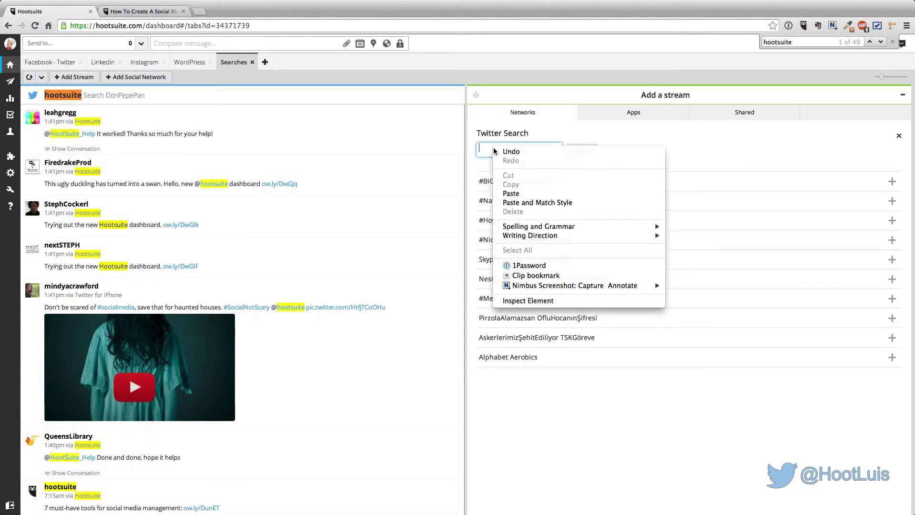
click(519, 193)
triple_click(523, 150)
click(529, 150)
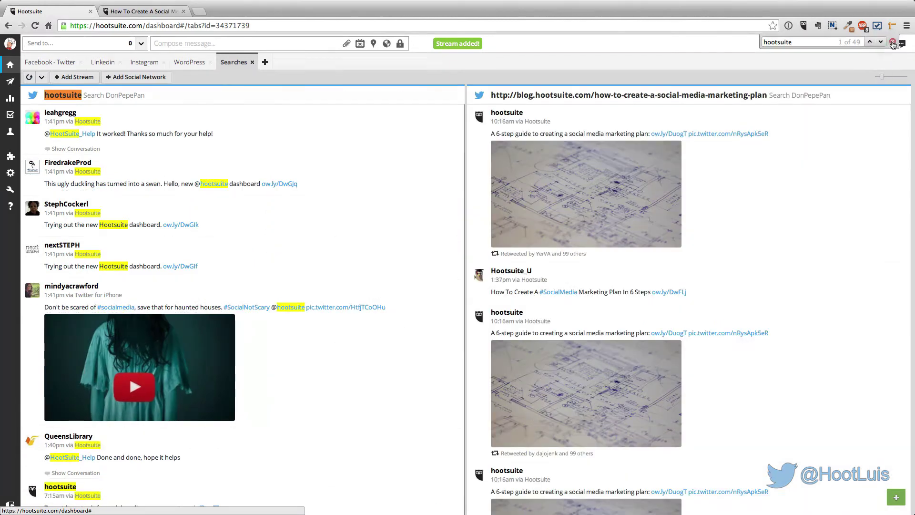
click(892, 42)
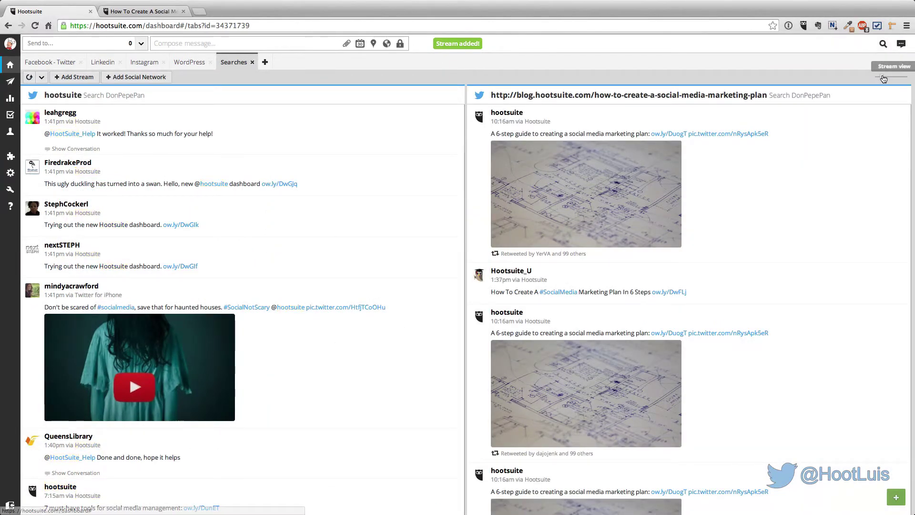
drag(882, 77, 888, 77)
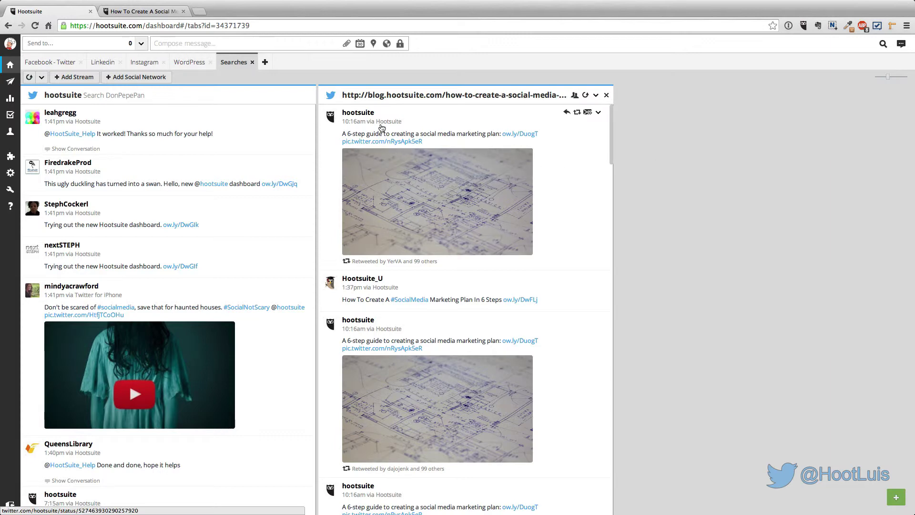
Step: Examine the tweets in the article-address stream, comparing their texts and shortened links
scroll(419, 143, down, 6)
scroll(442, 229, down, 2)
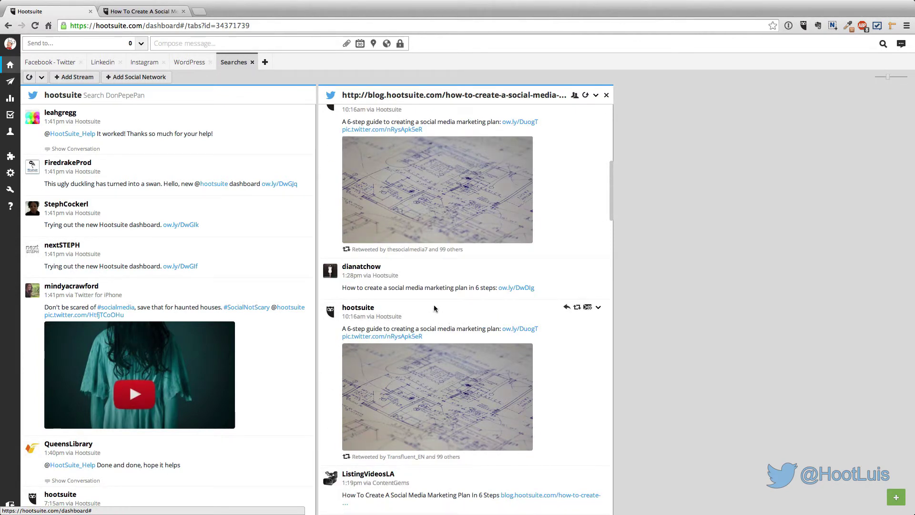
scroll(467, 285, up, 1)
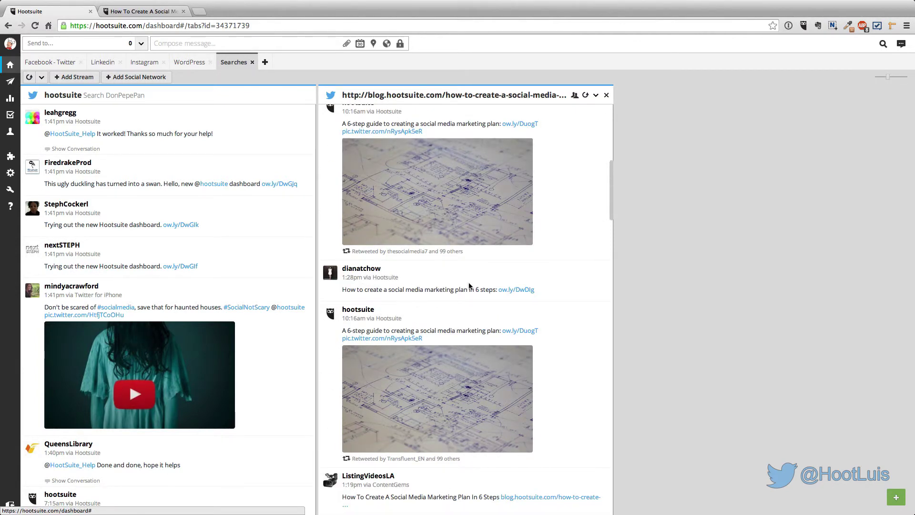
scroll(469, 286, up, 5)
scroll(470, 284, down, 5)
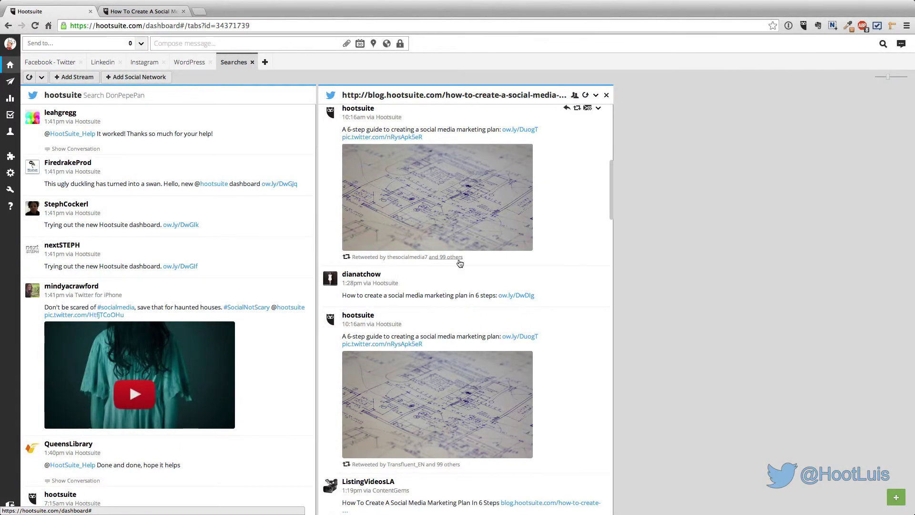
scroll(449, 295, up, 1)
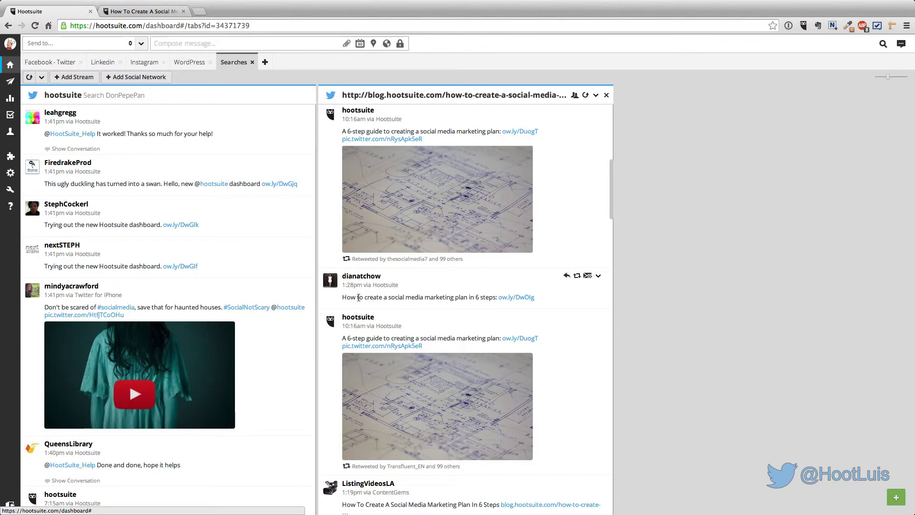
scroll(431, 310, up, 3)
scroll(432, 310, up, 2)
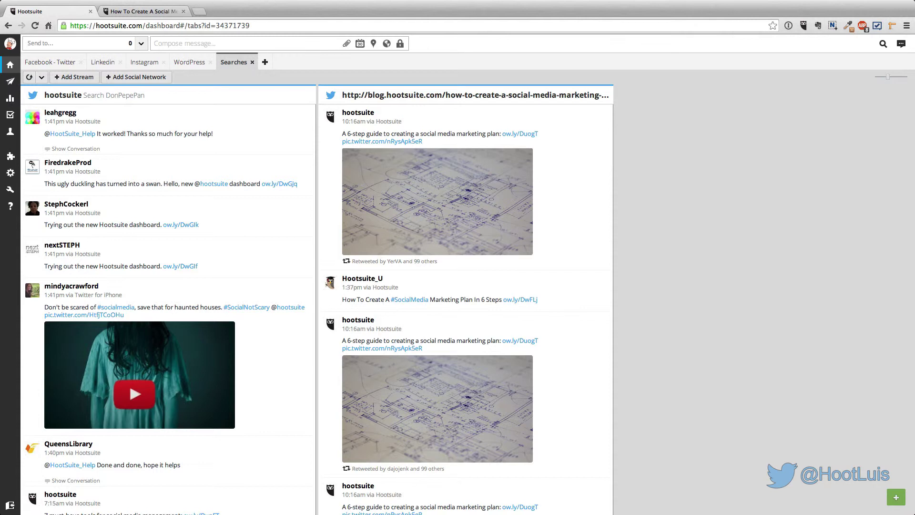
Step: Open hootbulk.com/video-monitor-facebook-pages-notifications-hootsuite/ in a new browser tab and look over the tutorial page
key(super+t)
key(super+v)
key(Return)
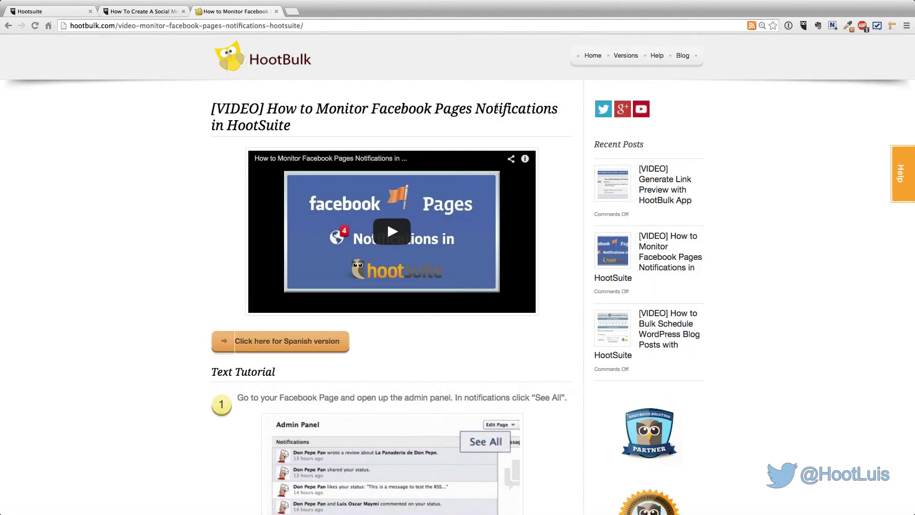
scroll(162, 152, down, 5)
scroll(164, 143, up, 5)
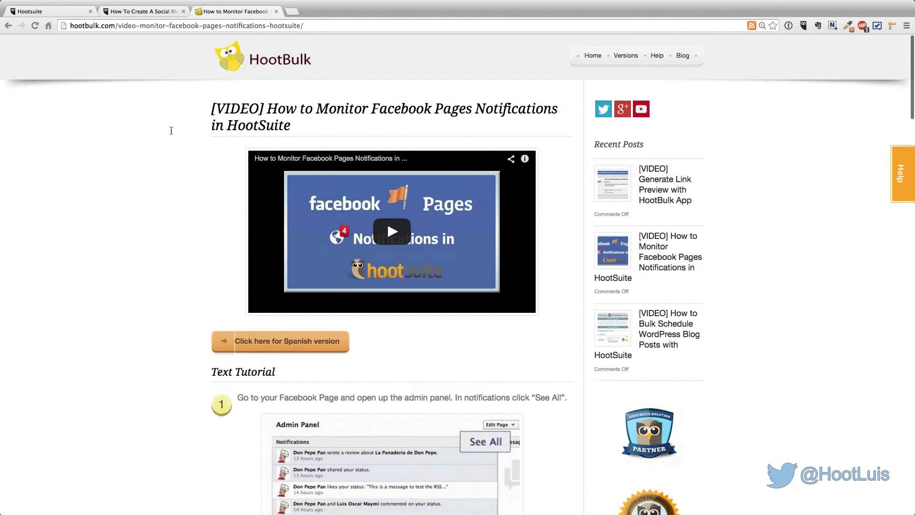
Step: Copy the full web address of the HootBulk Facebook Pages notifications tutorial and return to the Hootsuite dashboard
click(162, 26)
right_click(162, 26)
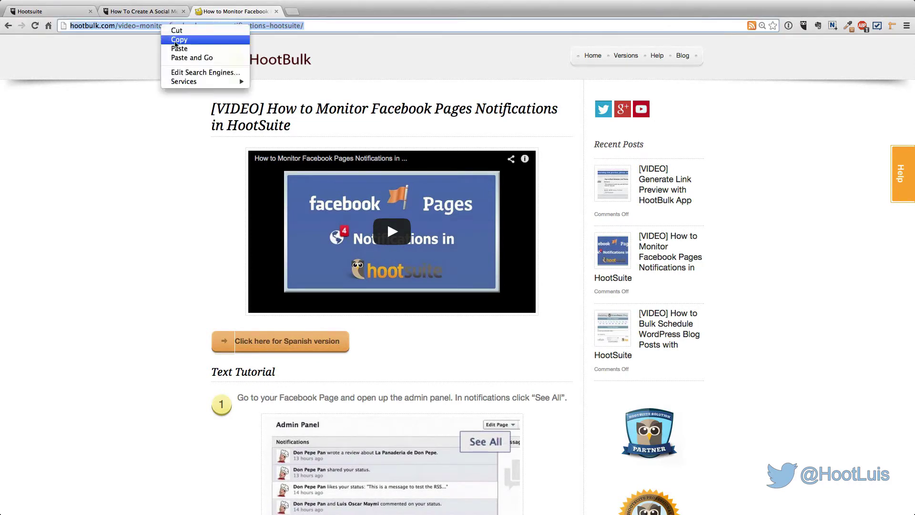
click(177, 41)
key(super+1)
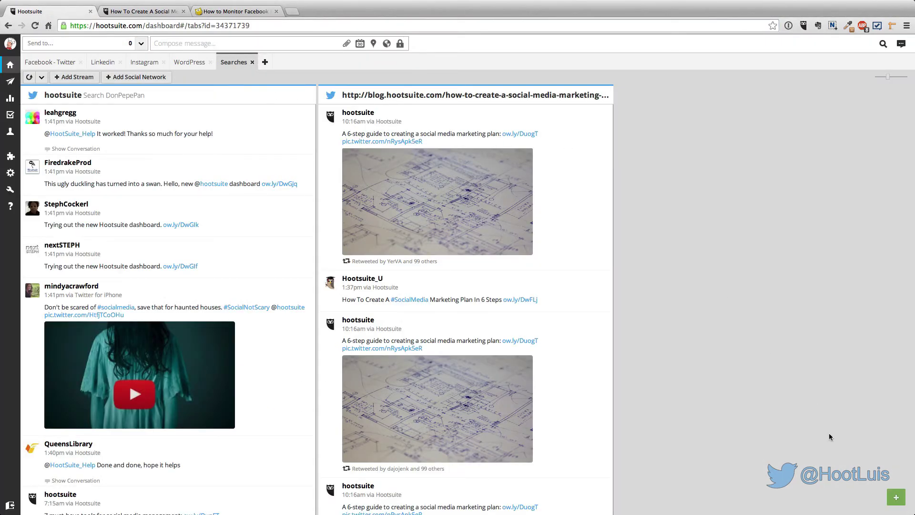
click(896, 497)
click(719, 310)
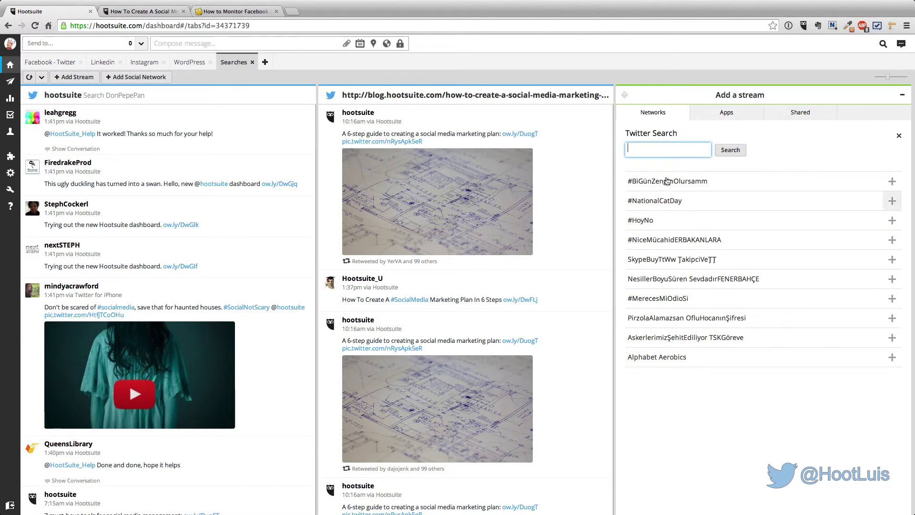
right_click(645, 152)
click(660, 195)
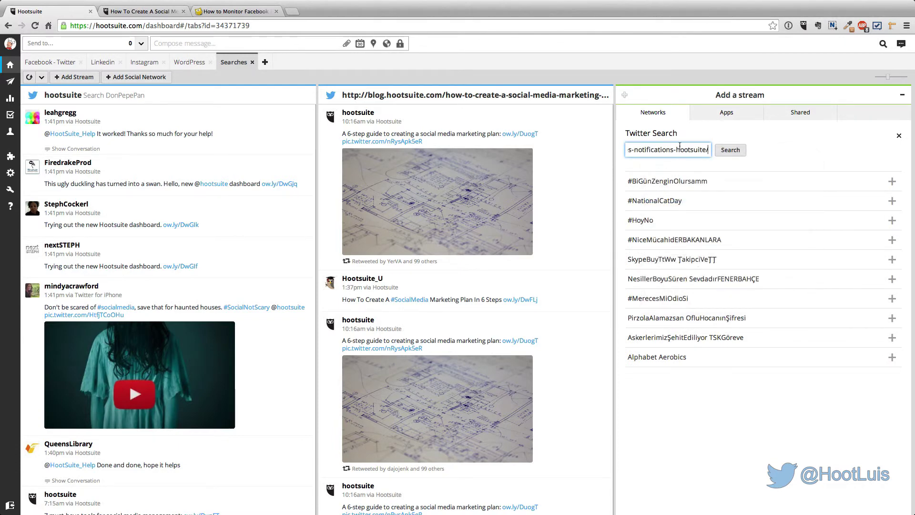
click(730, 151)
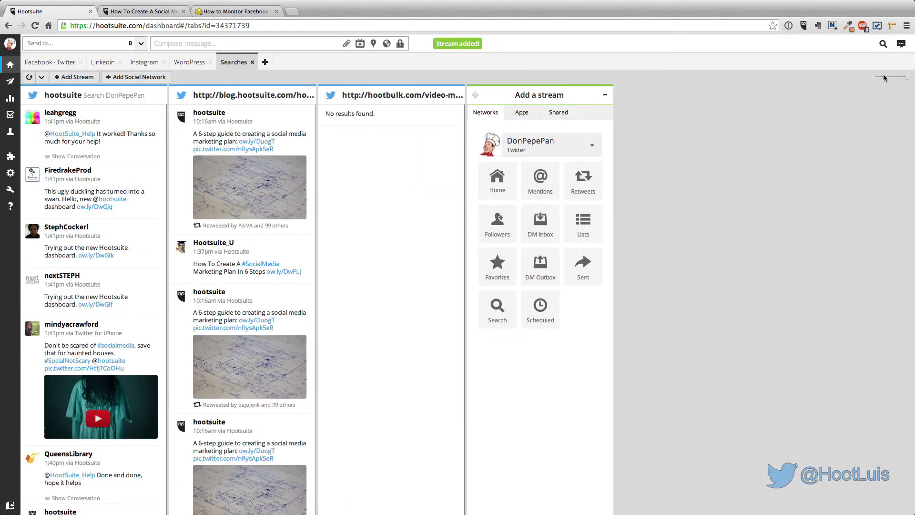
mouse_move(909, 80)
mouse_down()
mouse_move(882, 80)
mouse_move(895, 79)
mouse_up()
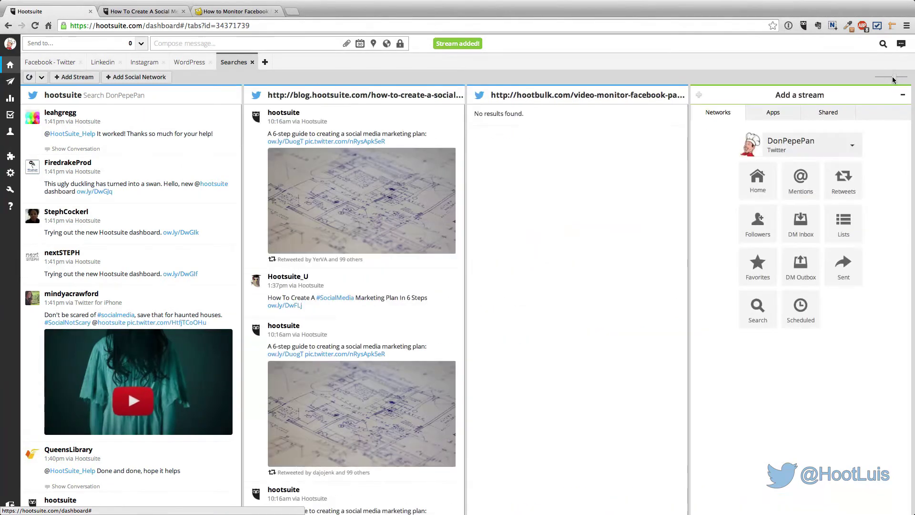
click(903, 96)
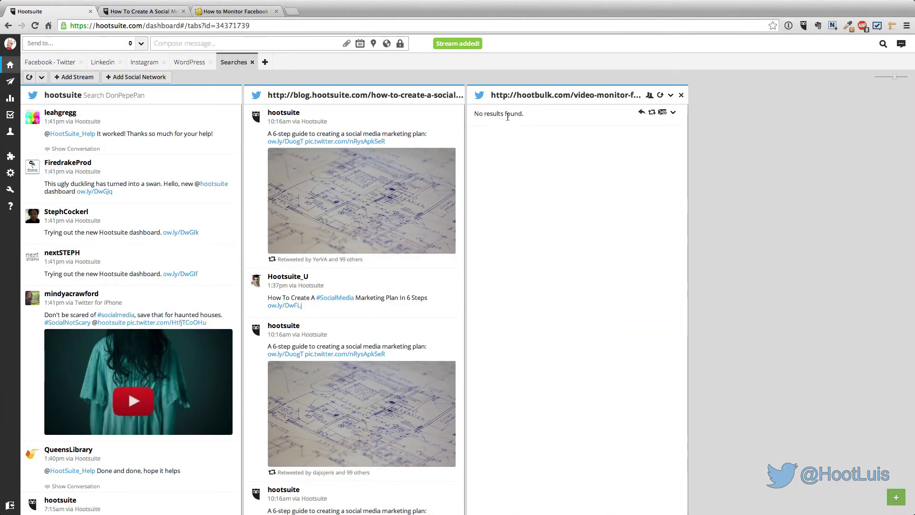